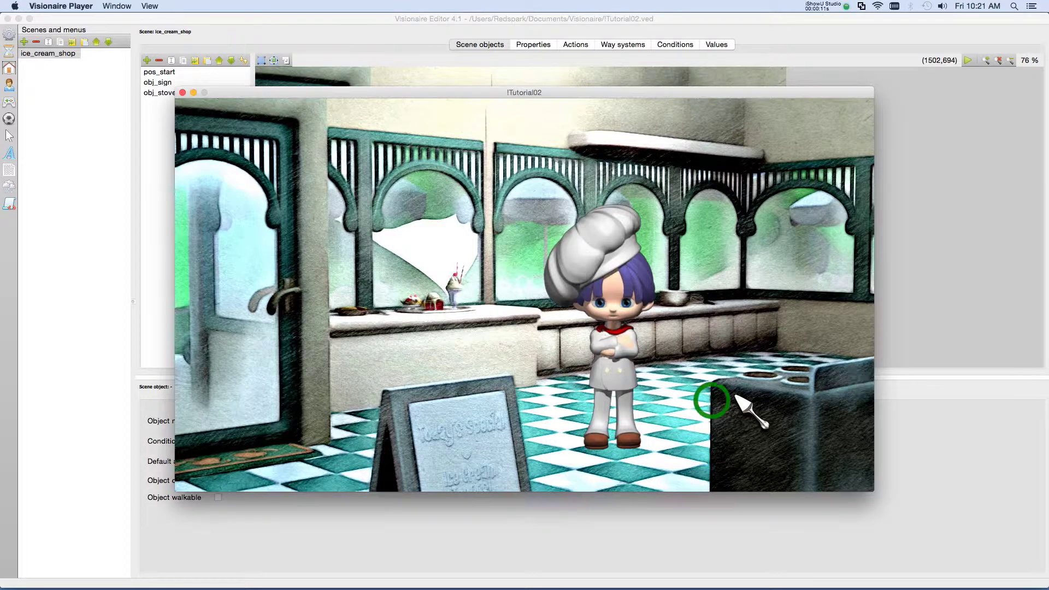
Step: Walk the character around the sign and the stove in the running game, and close the player
left_click(346, 457)
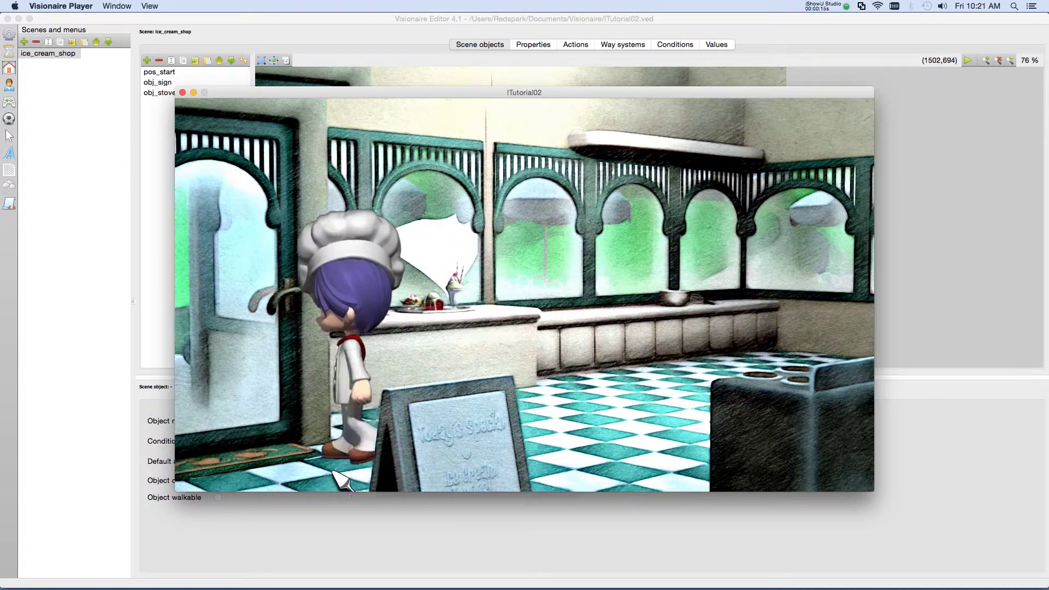
left_click(580, 434)
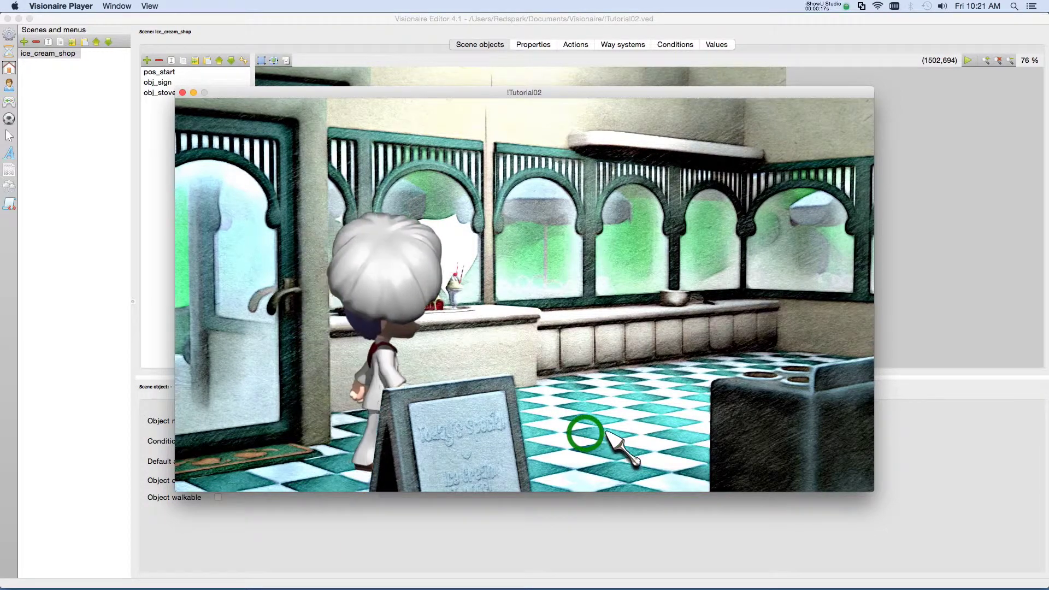
left_click(776, 423)
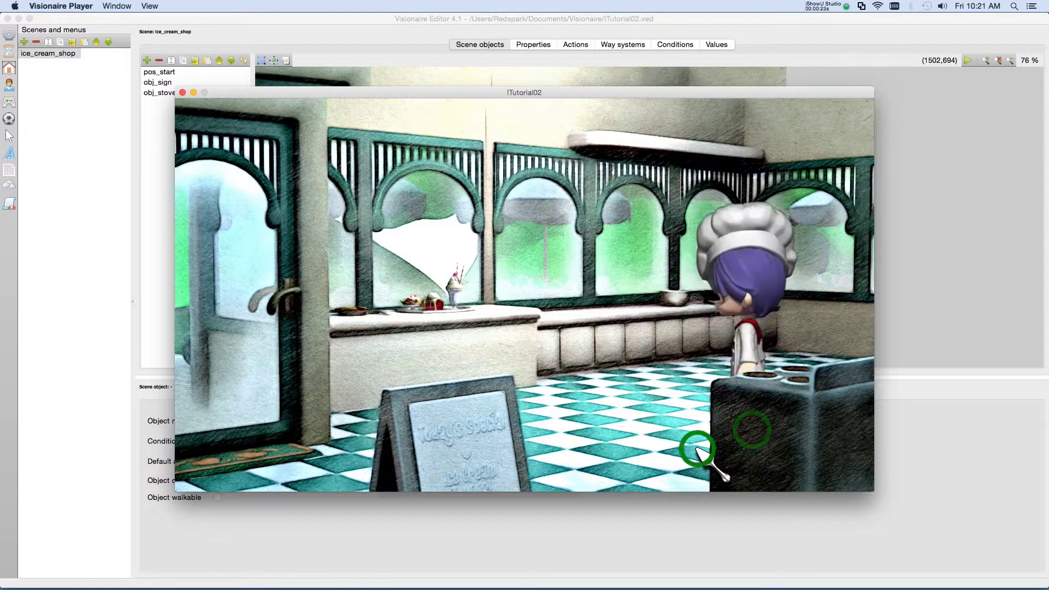
left_click(566, 449)
left_click(321, 470)
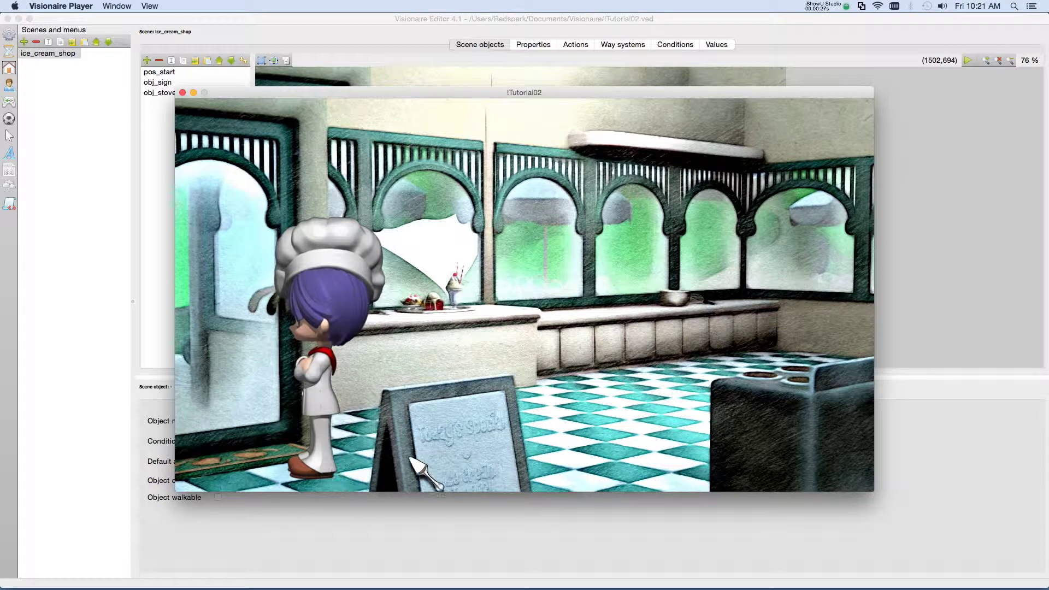
left_click(553, 435)
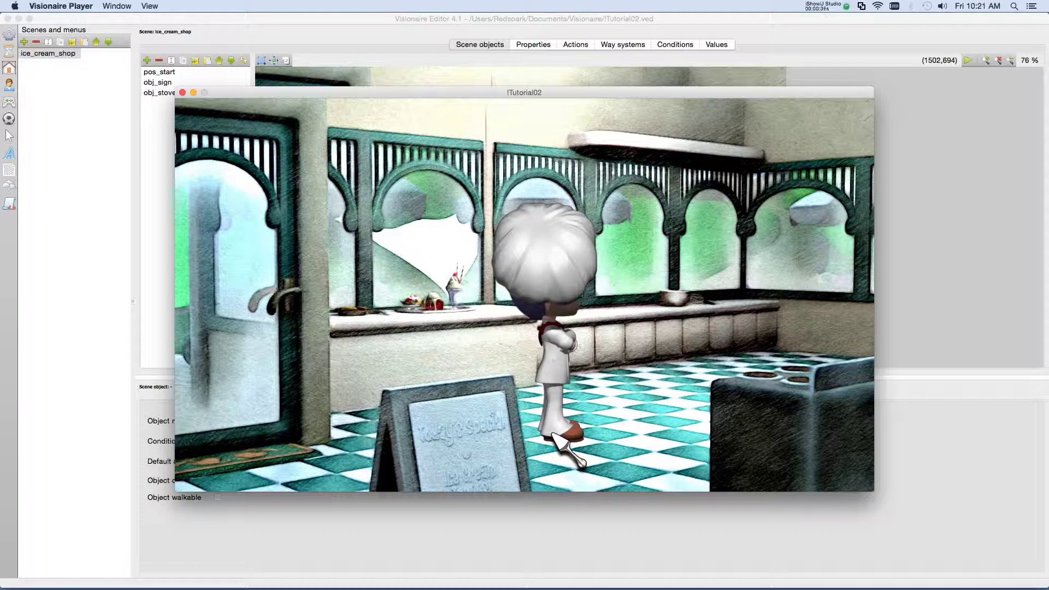
left_click(184, 93)
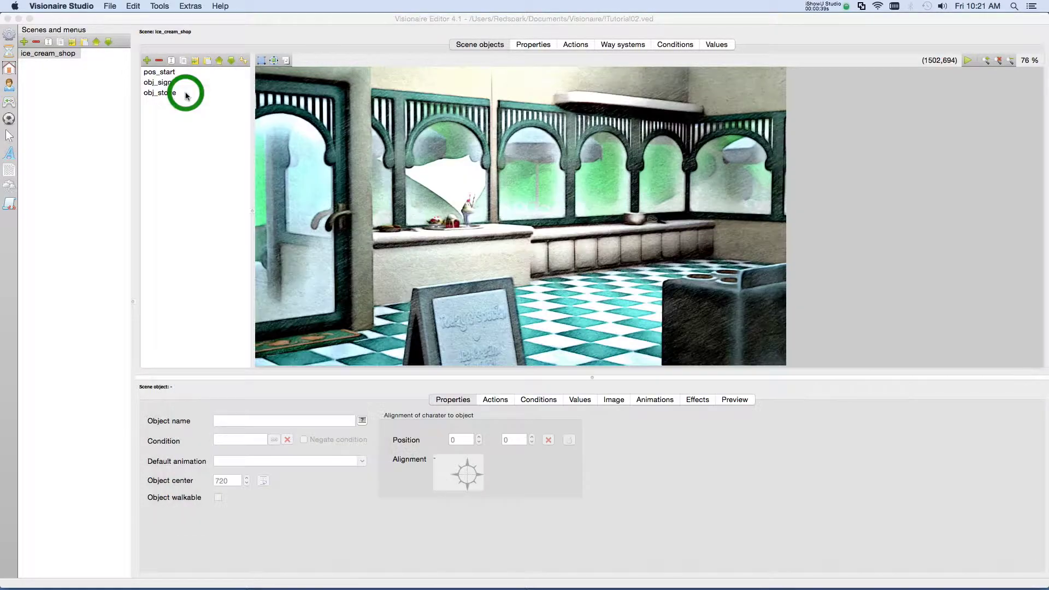
Step: Outline the object area of obj_sign in ice_cream_shop around the face of the sign board
left_click(72, 53)
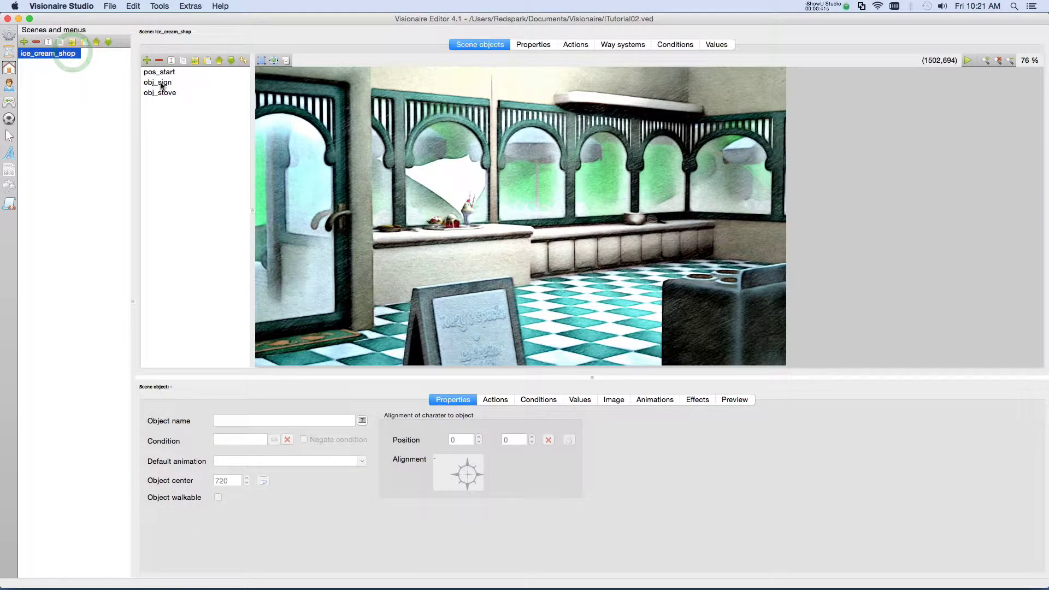
left_click(161, 83)
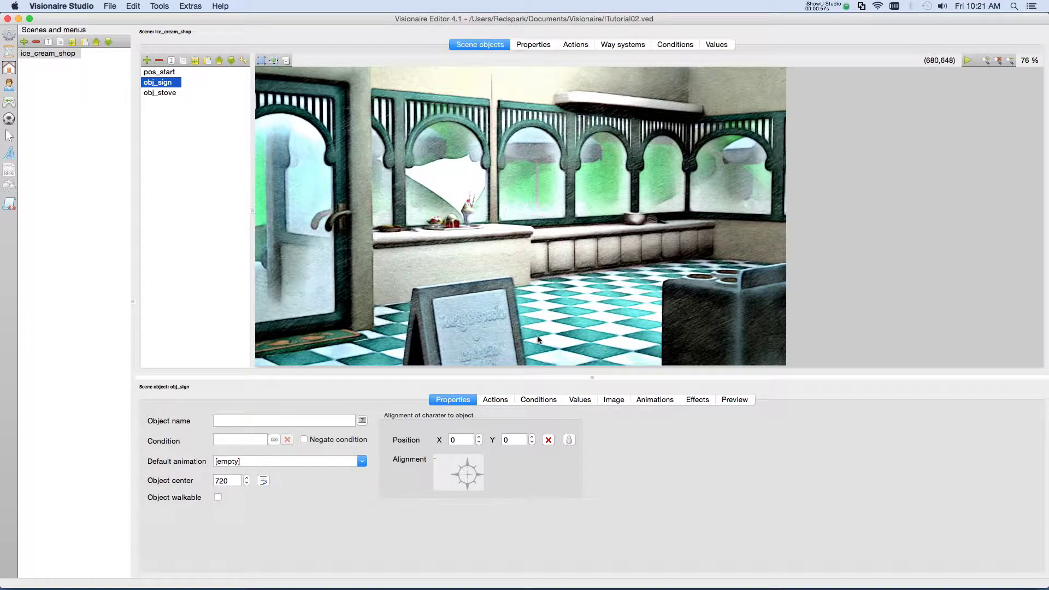
left_click(264, 64)
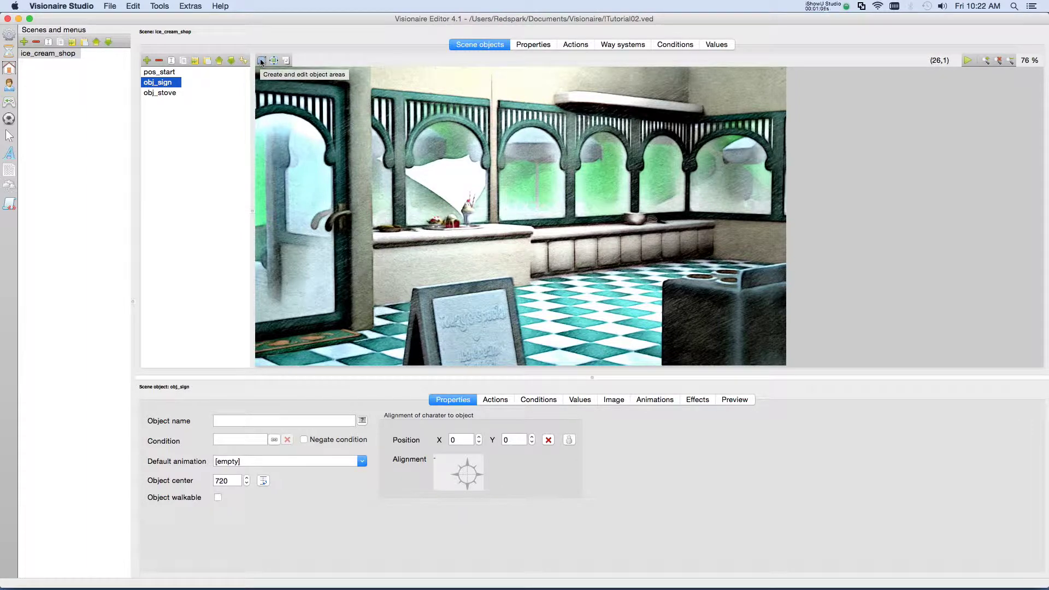
left_click(507, 288)
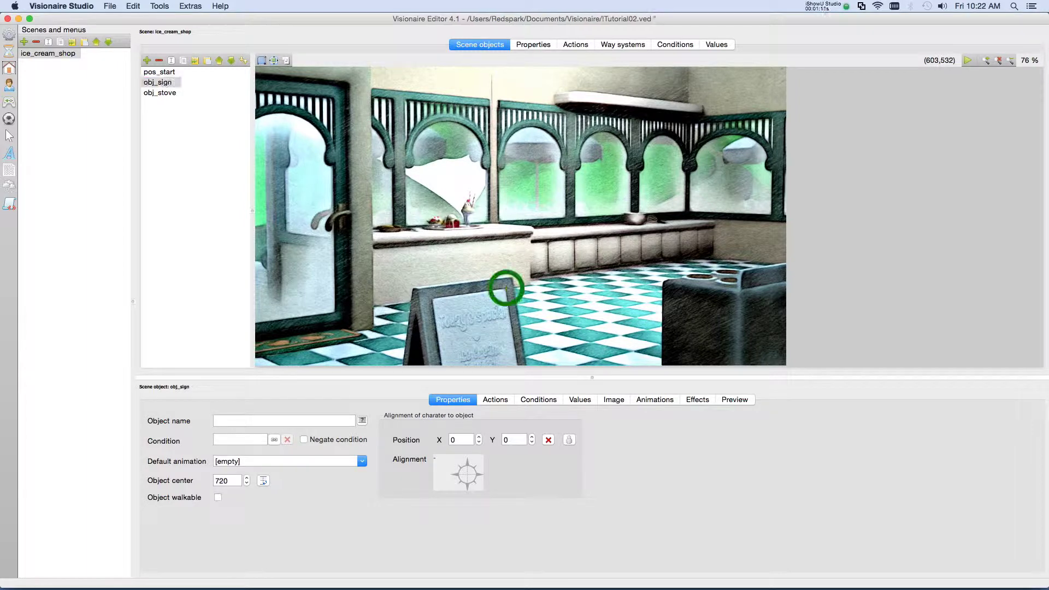
left_click(431, 298)
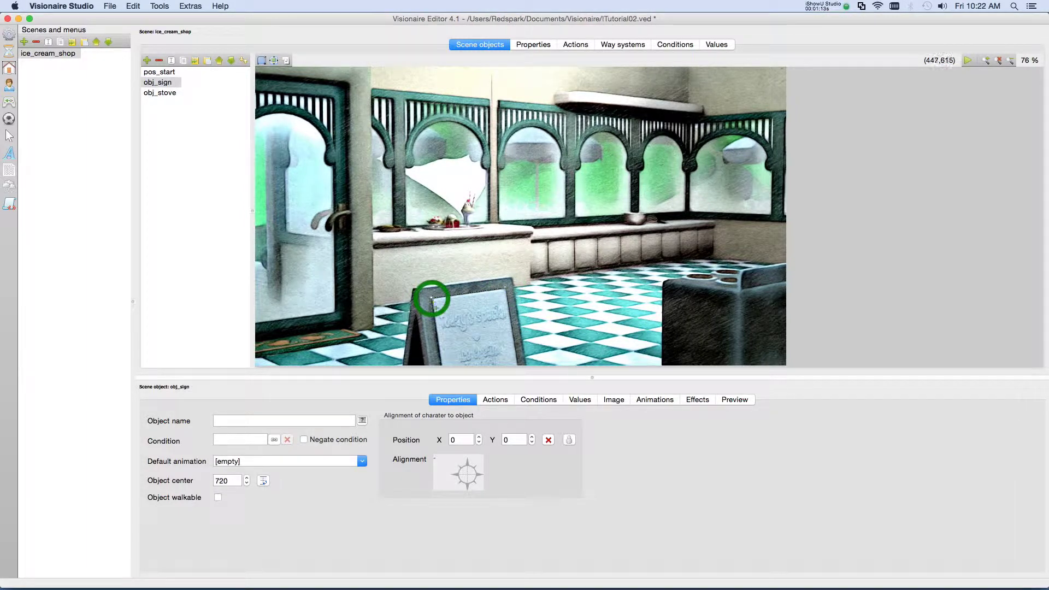
left_click(443, 365)
left_click(517, 365)
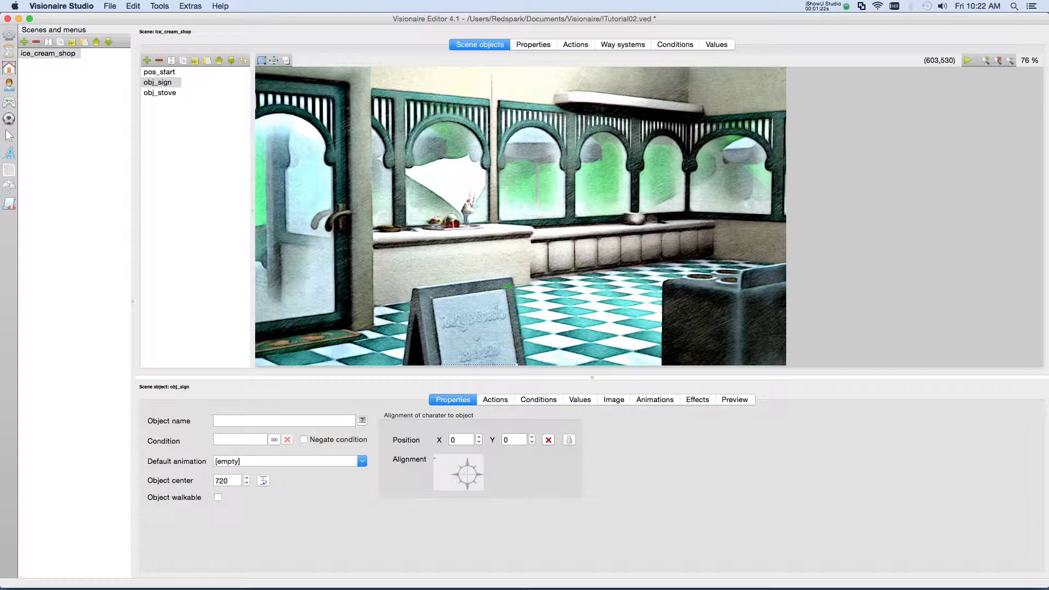
left_click(505, 287)
Step: Set obj_sign's character alignment to 270° and its position to X 500, Y 640
left_click(468, 488)
left_click(465, 439)
key("Tab")
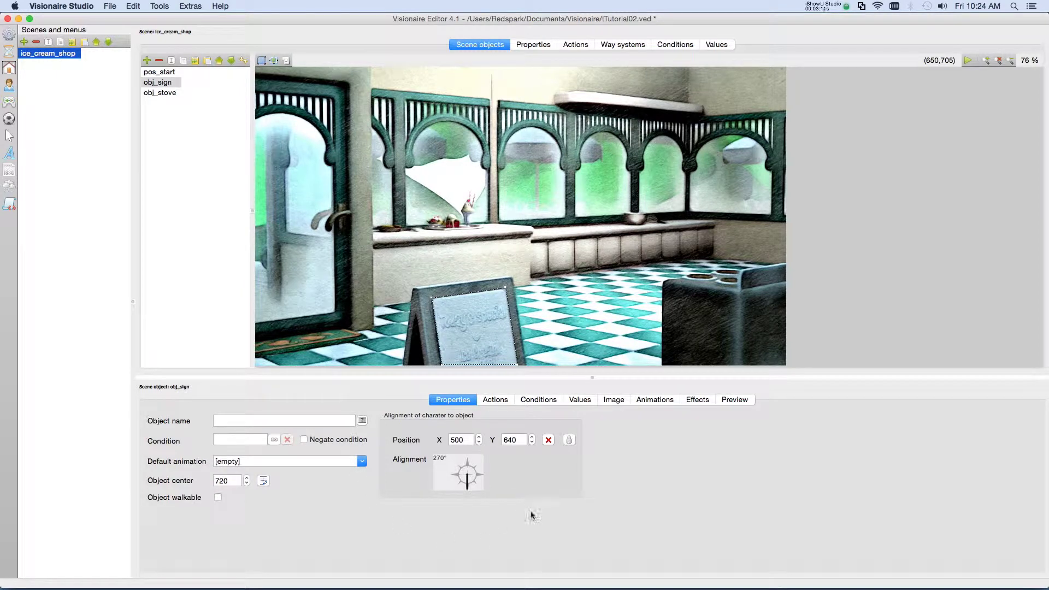
Step: Run the game, send the character to the sign to check position and alignment, and close the player
left_click(117, 6)
left_click(129, 66)
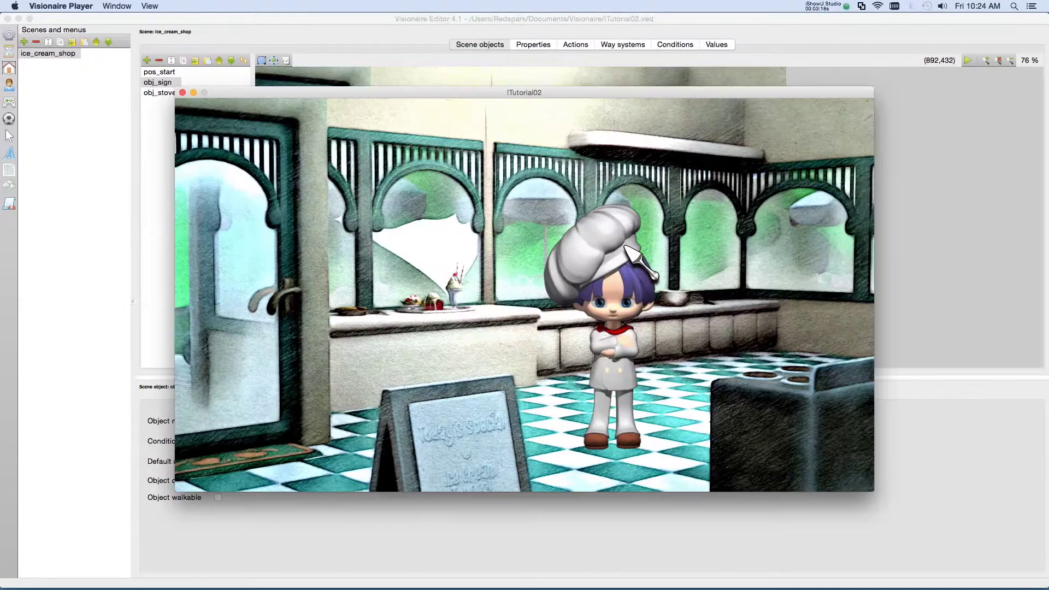
left_click(469, 438)
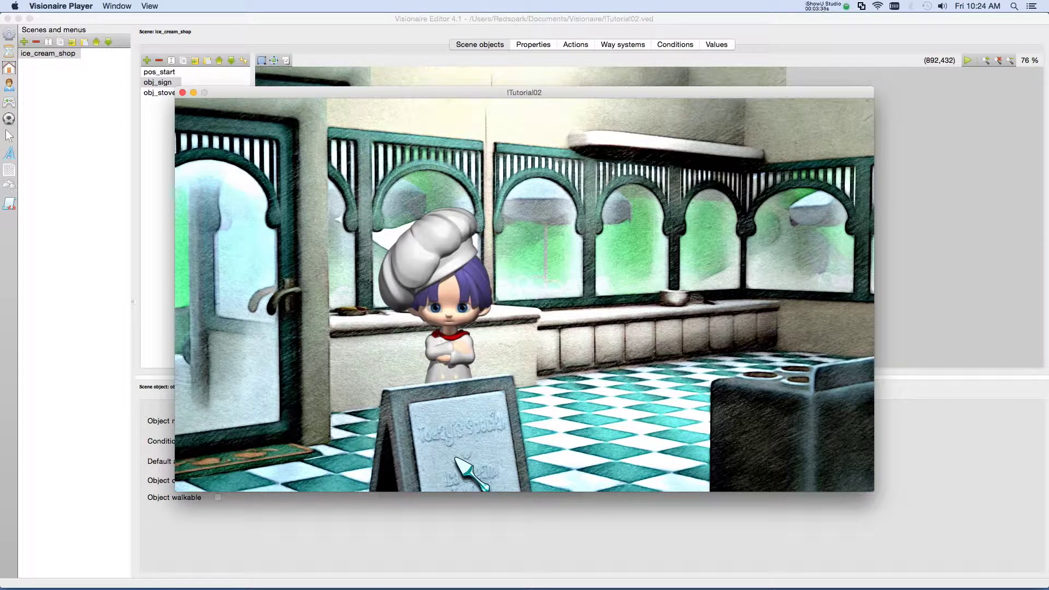
left_click(182, 92)
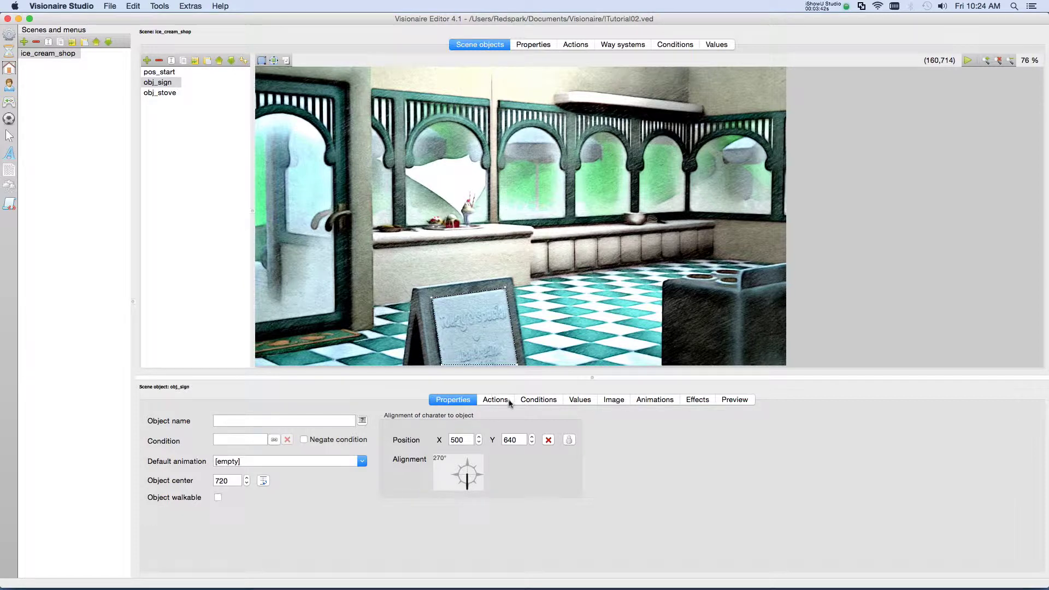
Step: Add an action to obj_sign with the at-destination execution type "Executed command on object" and the command "left"
left_click(498, 403)
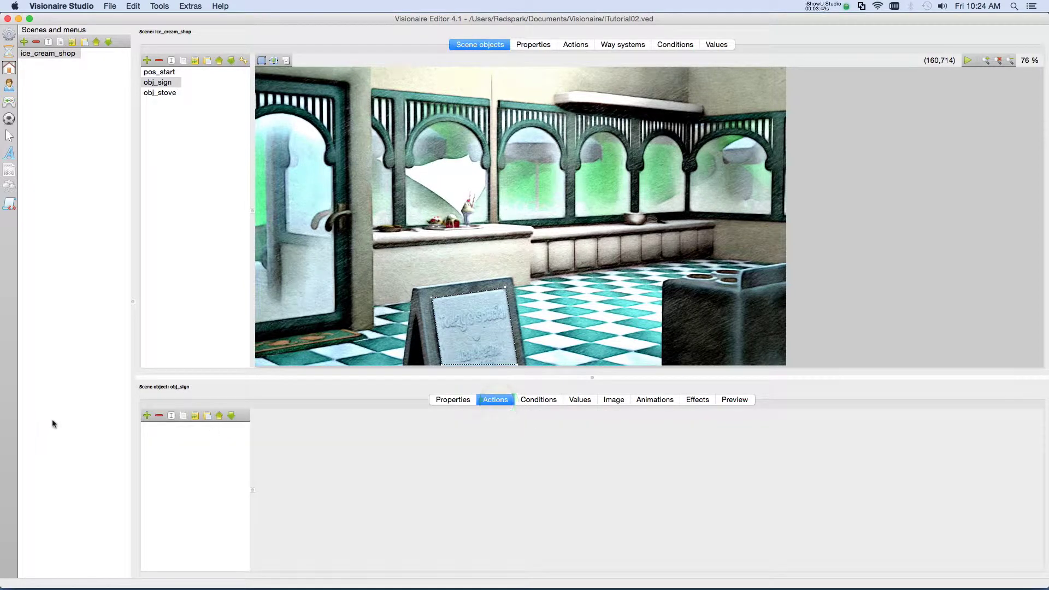
left_click(148, 417)
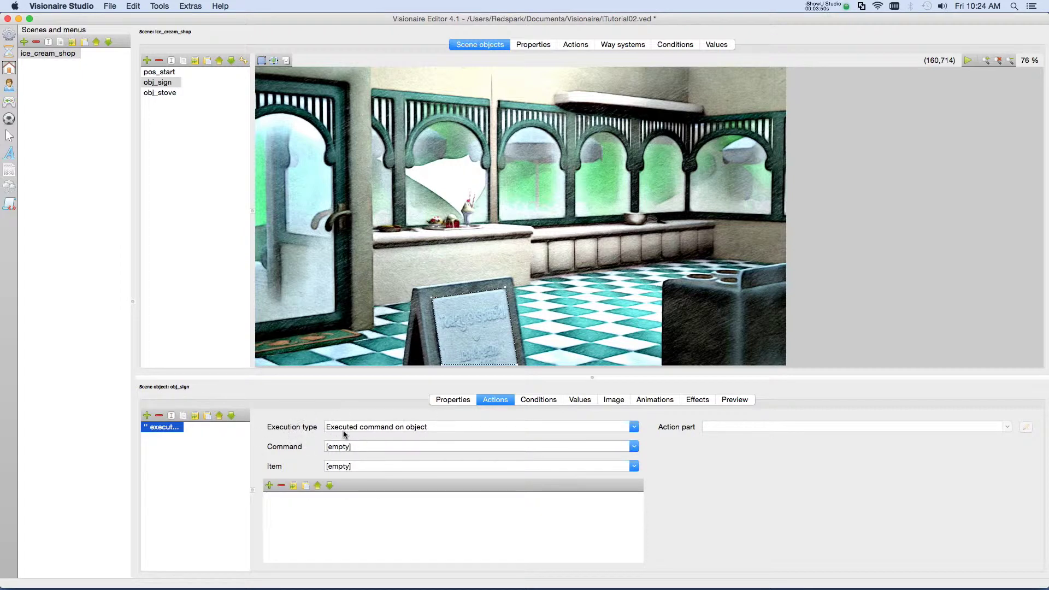
left_click(635, 426)
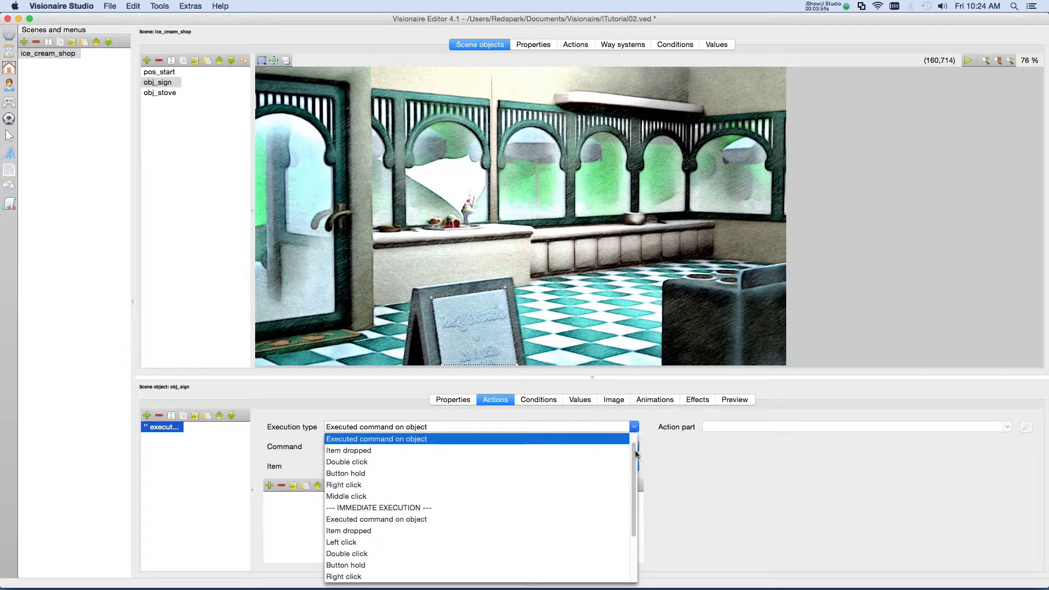
left_click_drag(636, 454, 638, 444)
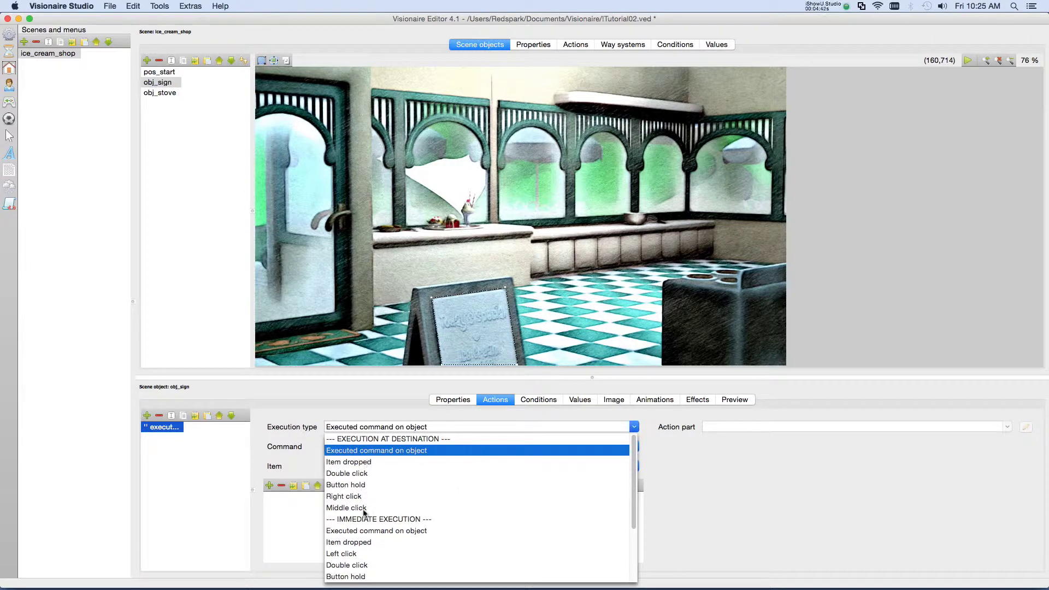
scroll(426, 479, "down", 5)
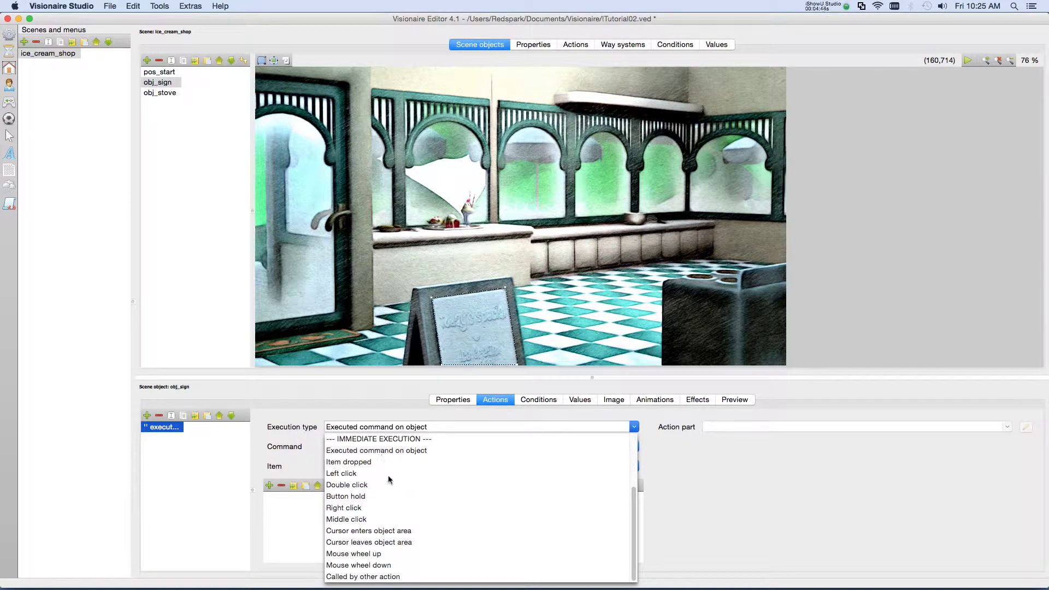
scroll(421, 504, "up", 3)
scroll(422, 505, "up", 1)
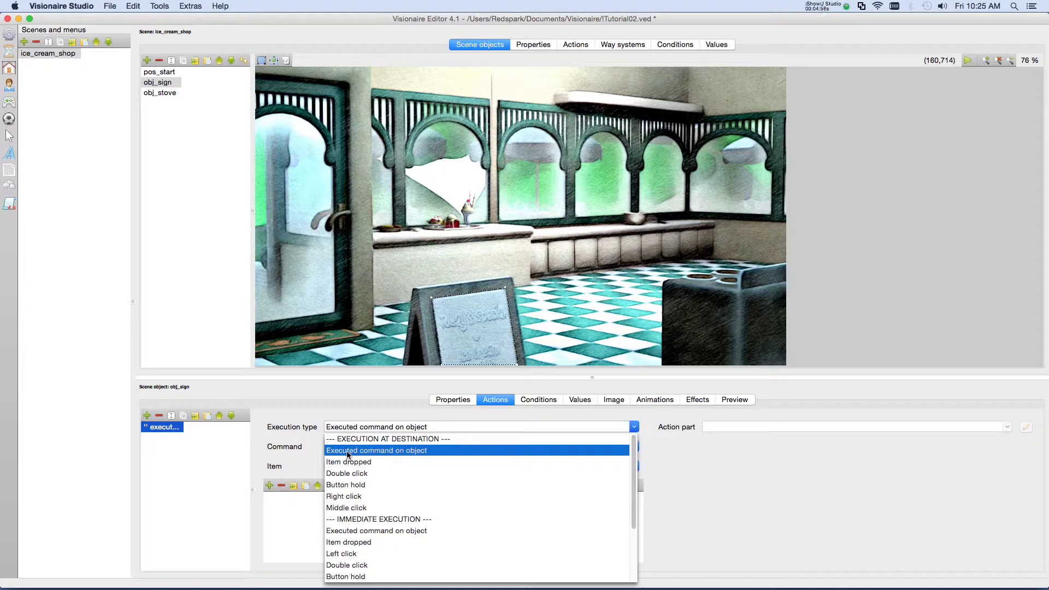
left_click(405, 455)
left_click(633, 447)
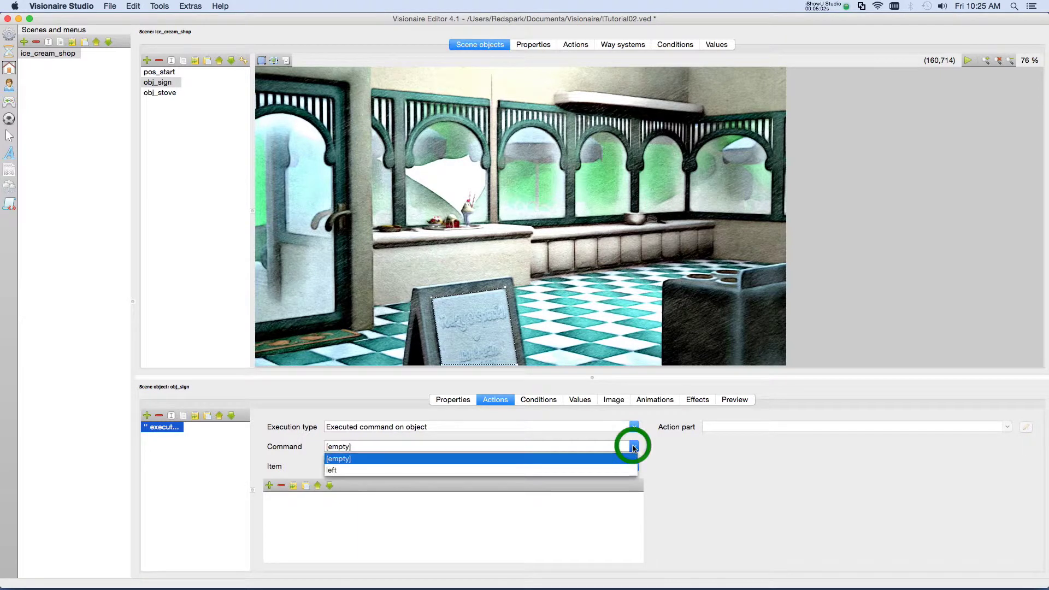
left_click(333, 471)
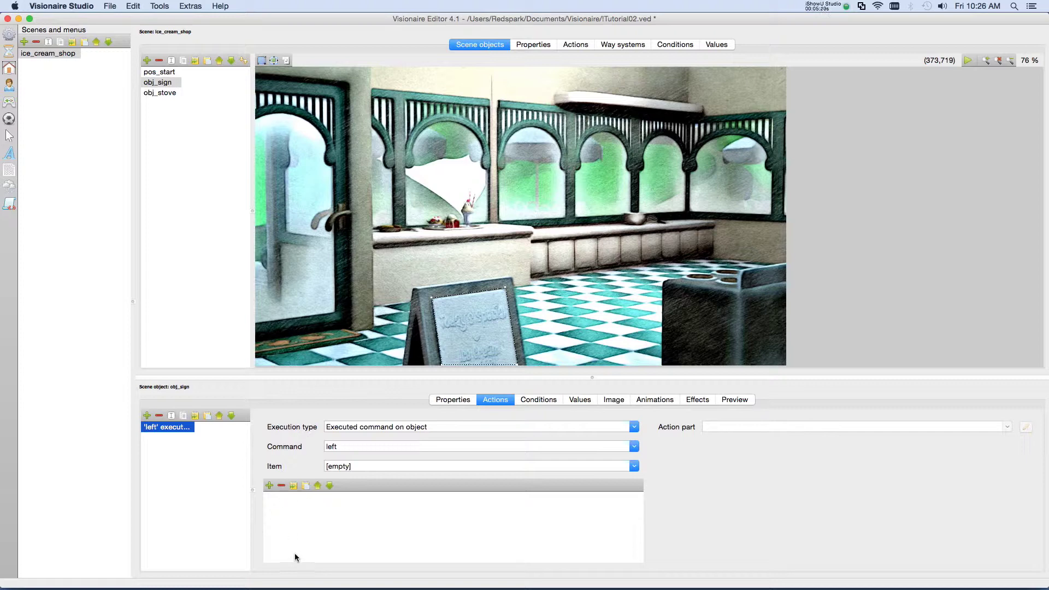
Step: Add a "Display text" action part to the sign's left-command action
left_click(269, 485)
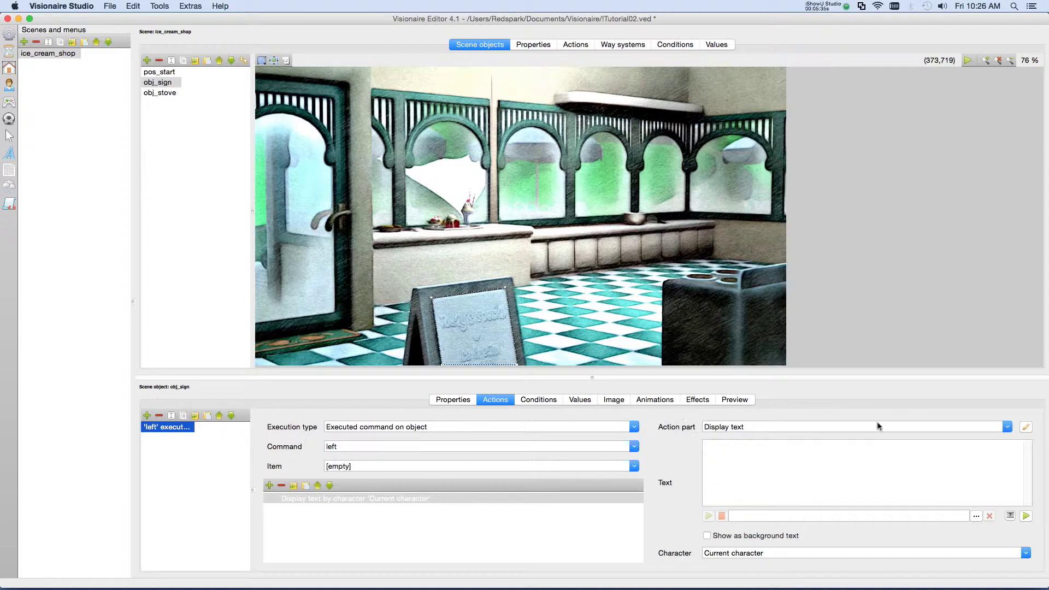
left_click(1008, 427)
scroll(964, 464, "down", 2)
scroll(964, 464, "down", 10)
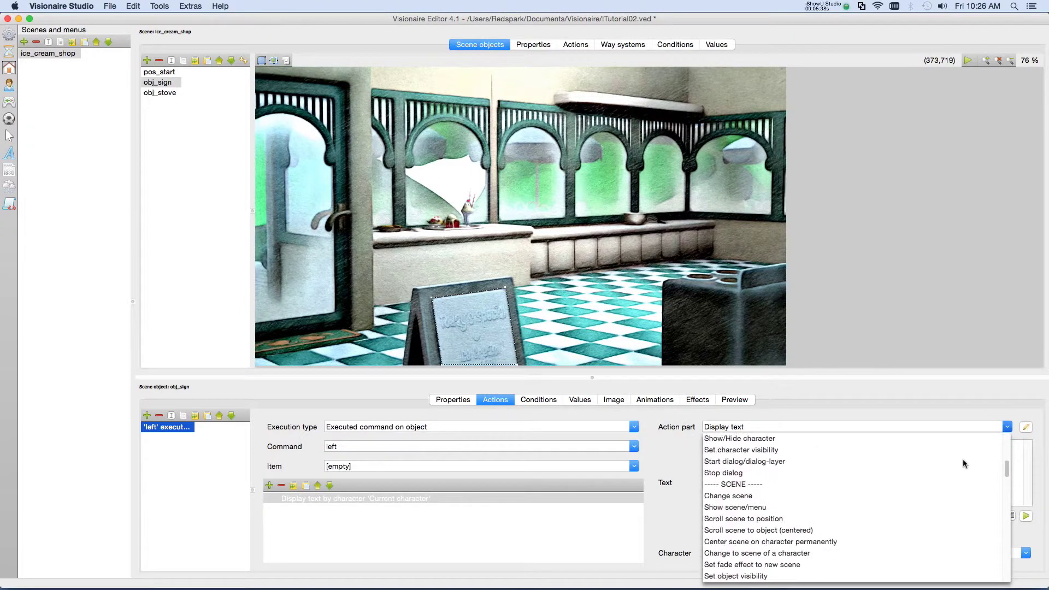
scroll(962, 463, "down", 10)
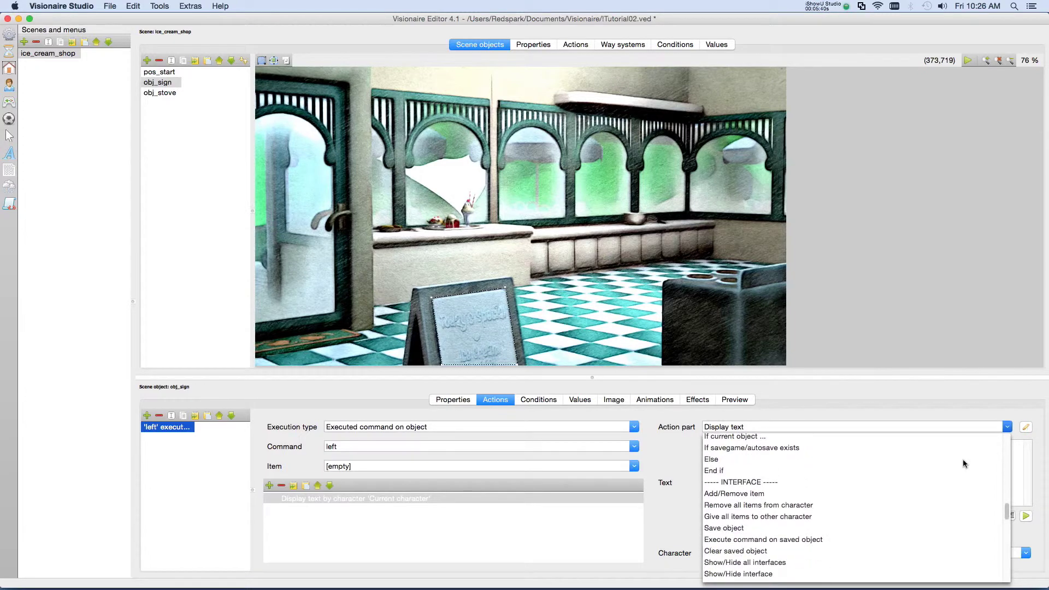
scroll(964, 463, "down", 8)
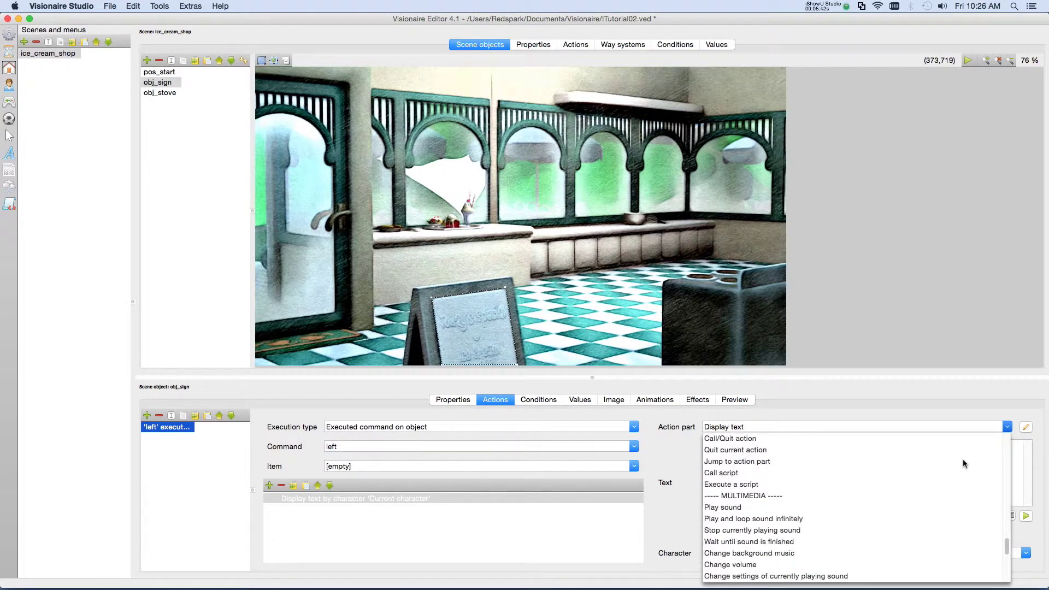
scroll(964, 462, "up", 20)
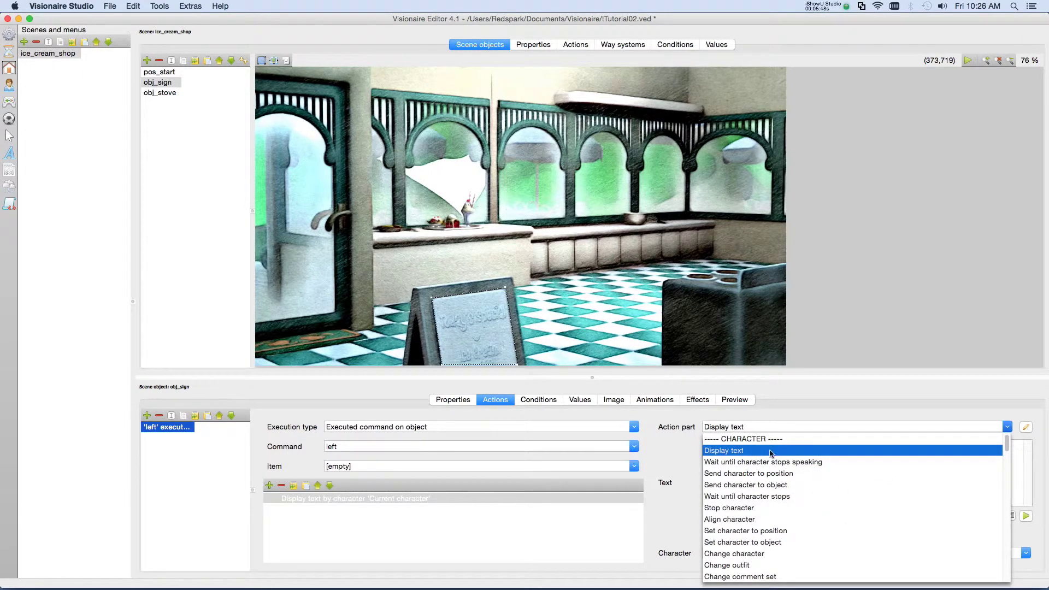
left_click(741, 452)
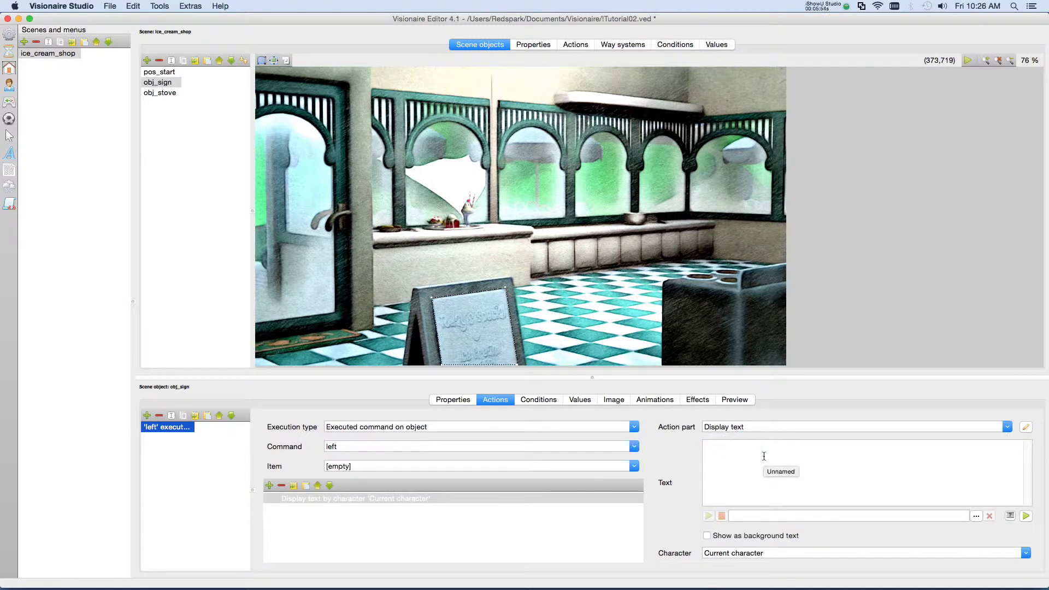
Step: Set the display text to “Today's special is Ice Cream and Cherry Pie.” without assigning a sound file
left_click(764, 456)
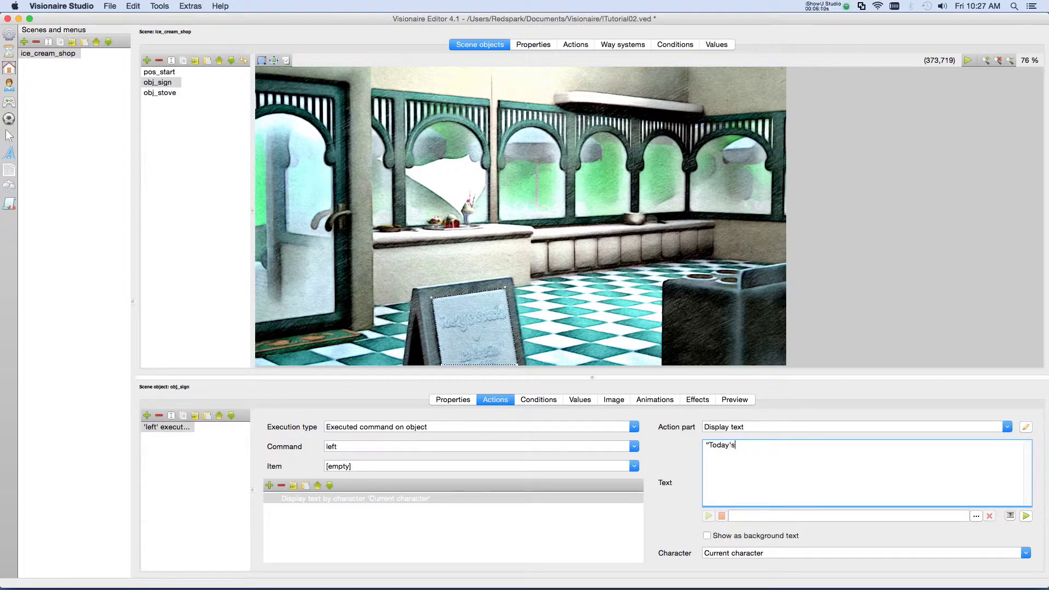
type("Cream and Cherry Pie.”")
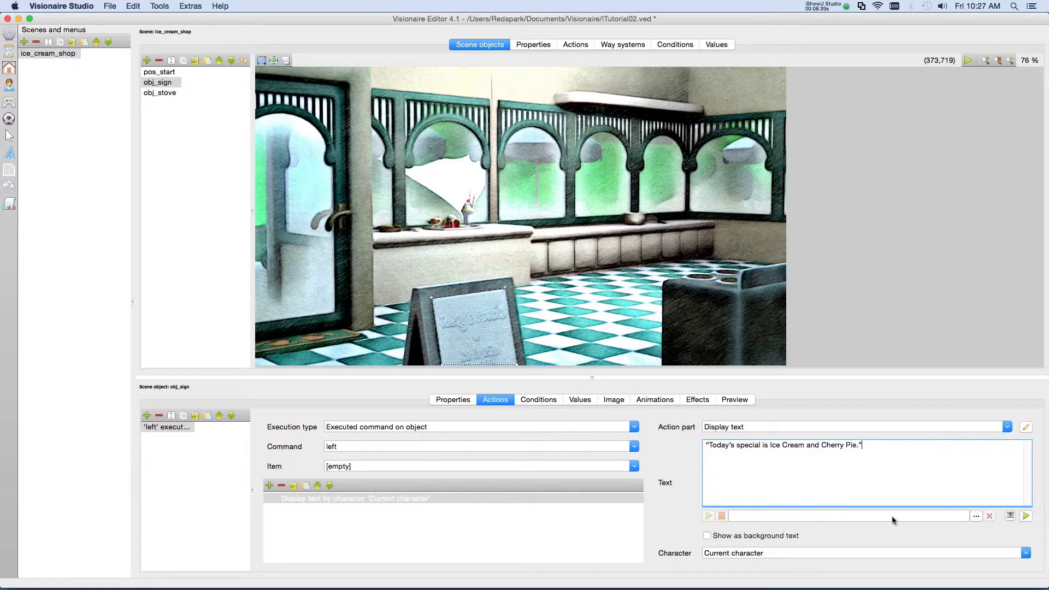
left_click(977, 517)
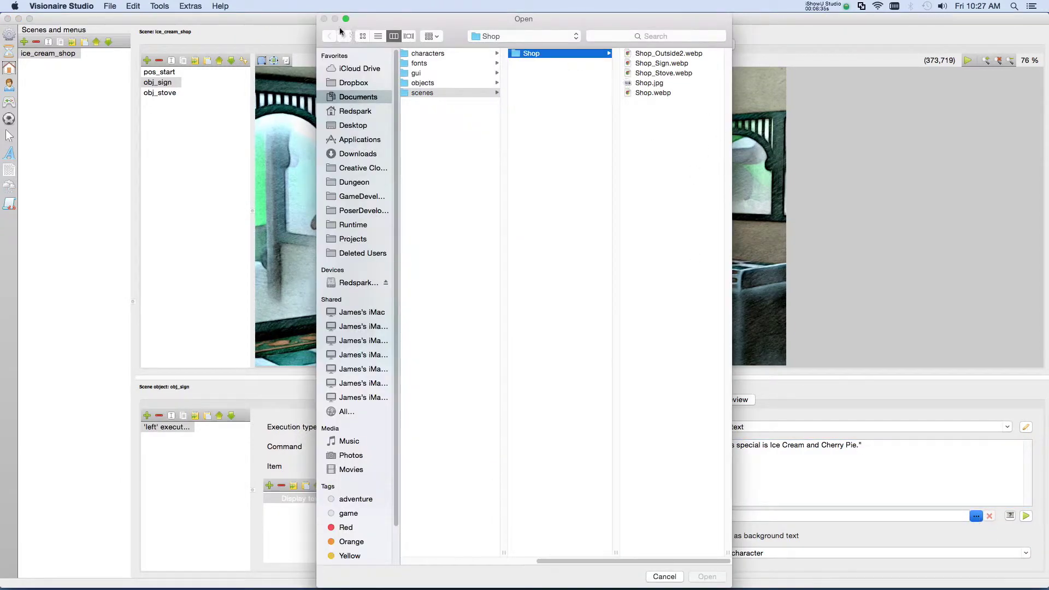
left_click(665, 577)
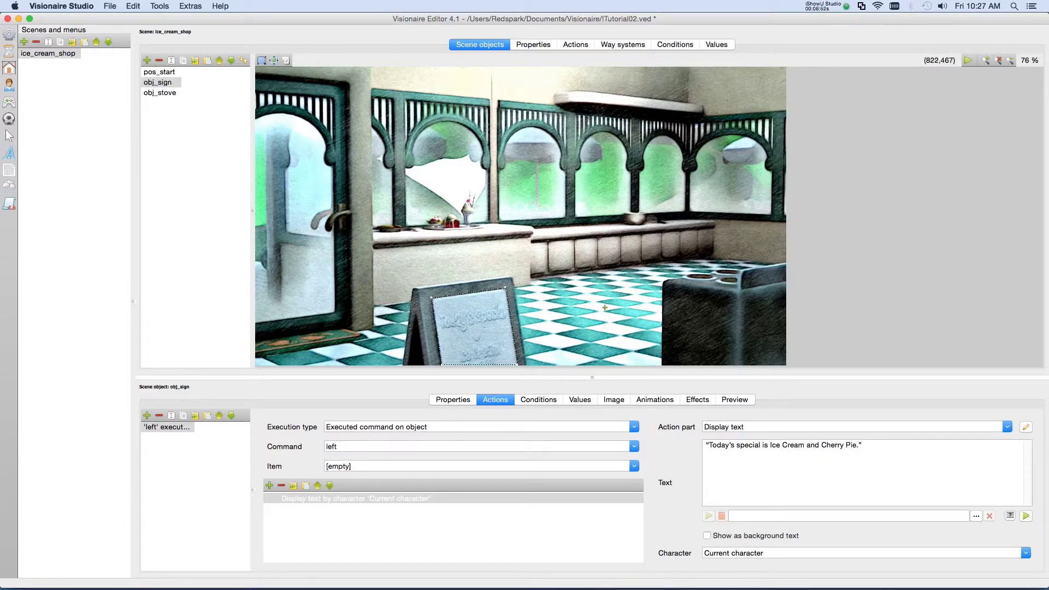
Step: Run the game, use the sign to check its text action, and close the player
left_click(109, 6)
left_click(119, 68)
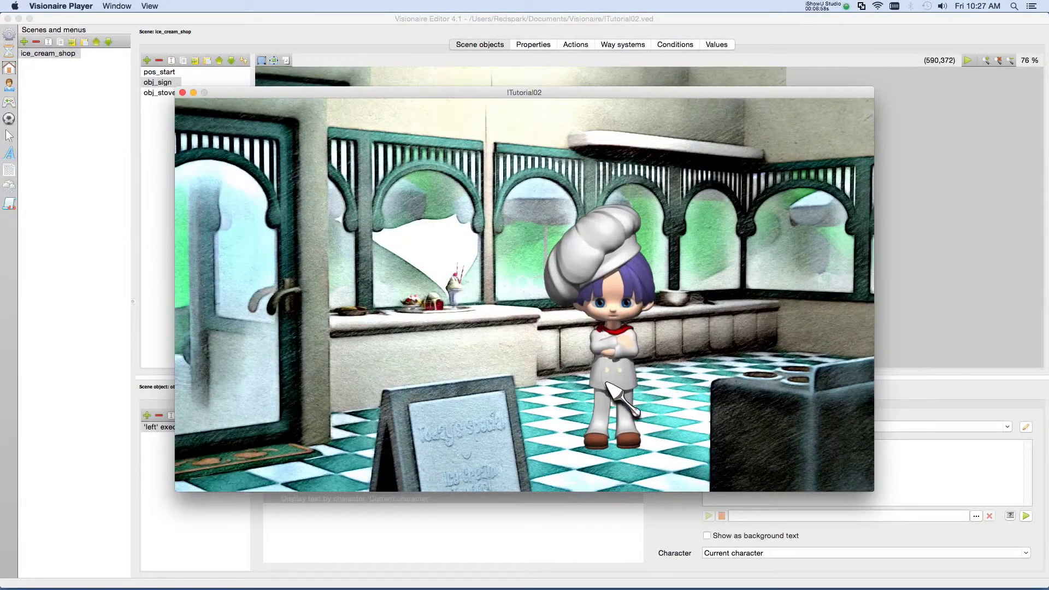
left_click(474, 420)
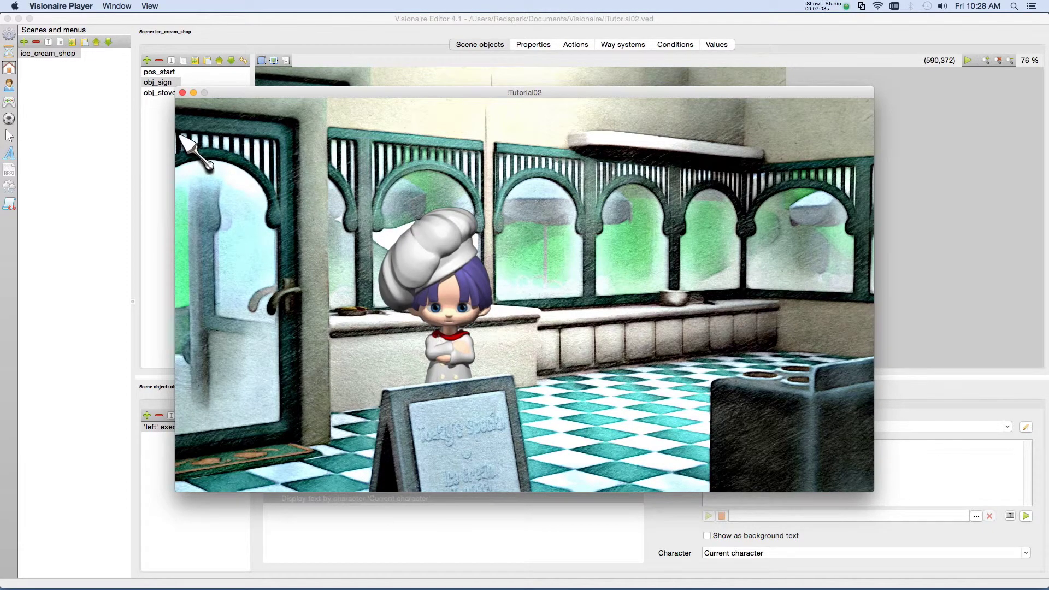
left_click(183, 92)
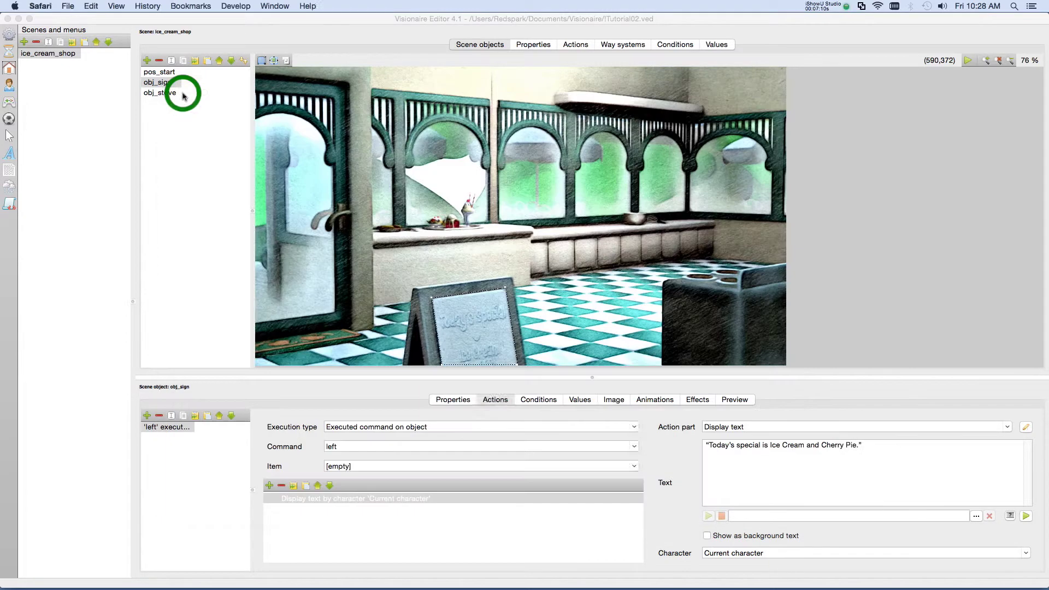